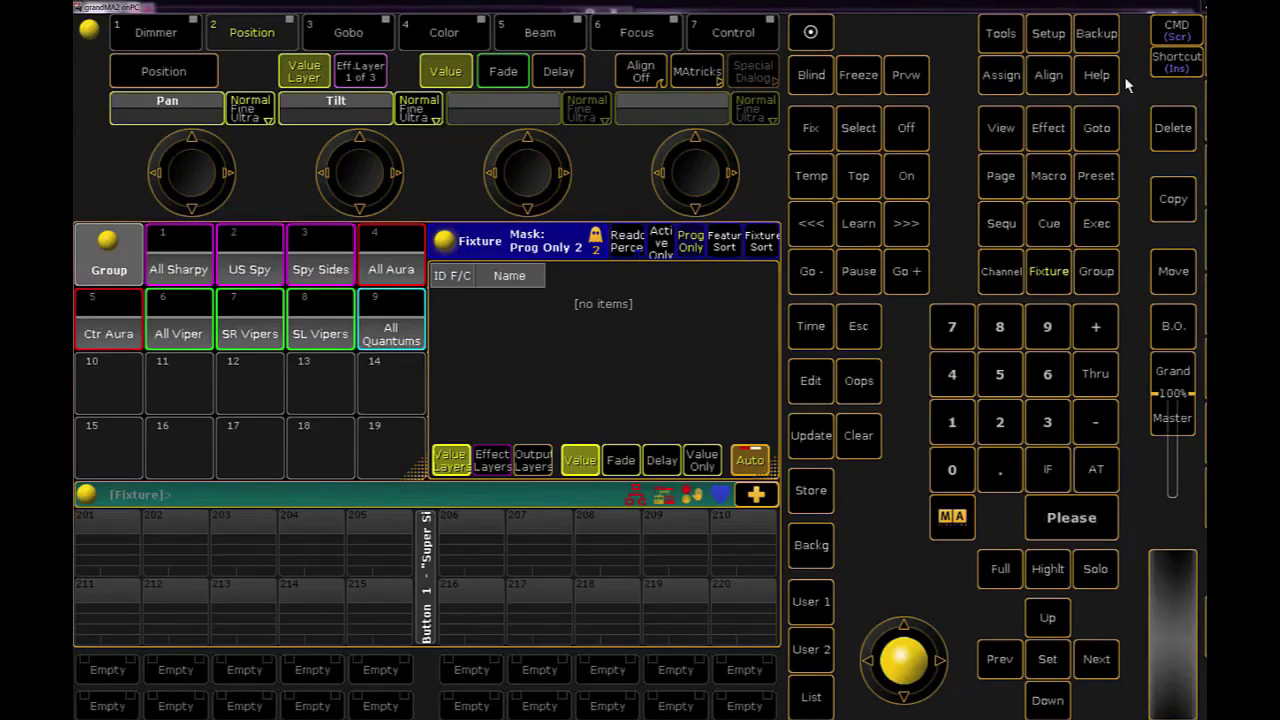
Step: Save the show as a new file named consoletrainer2018jan10
left_click(1098, 36)
left_click(457, 437)
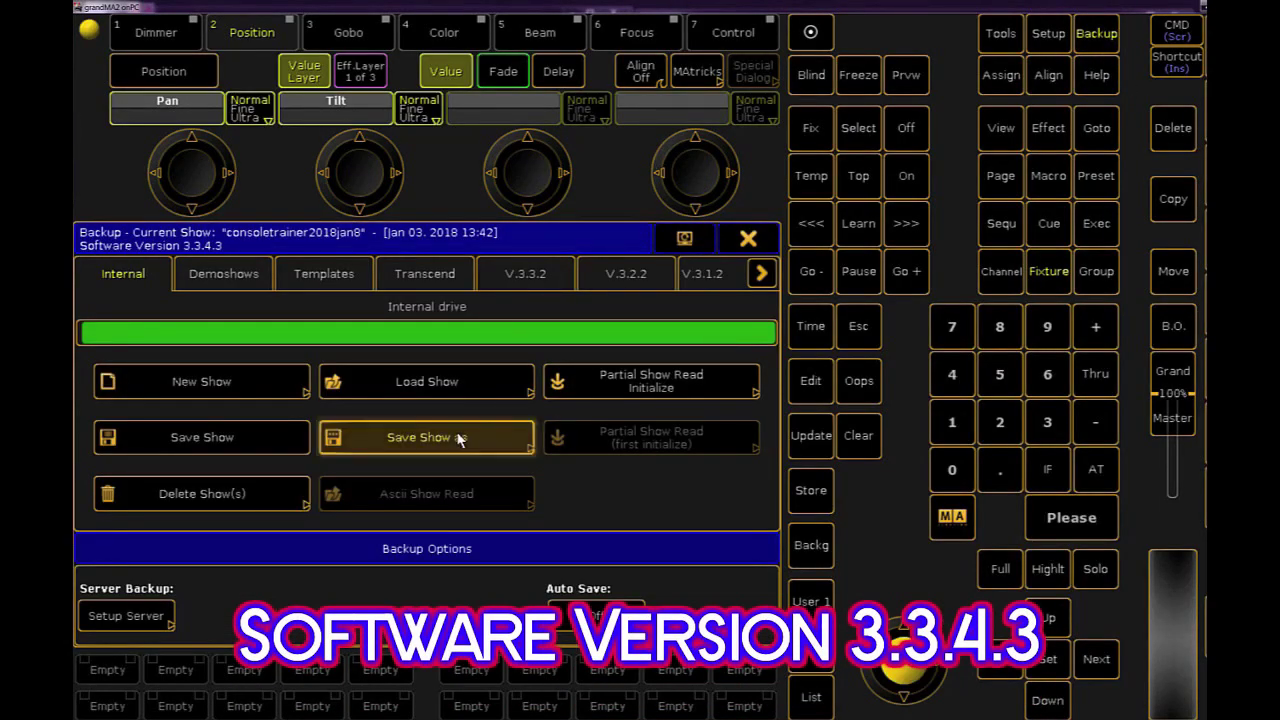
key("BackSpace")
type("10")
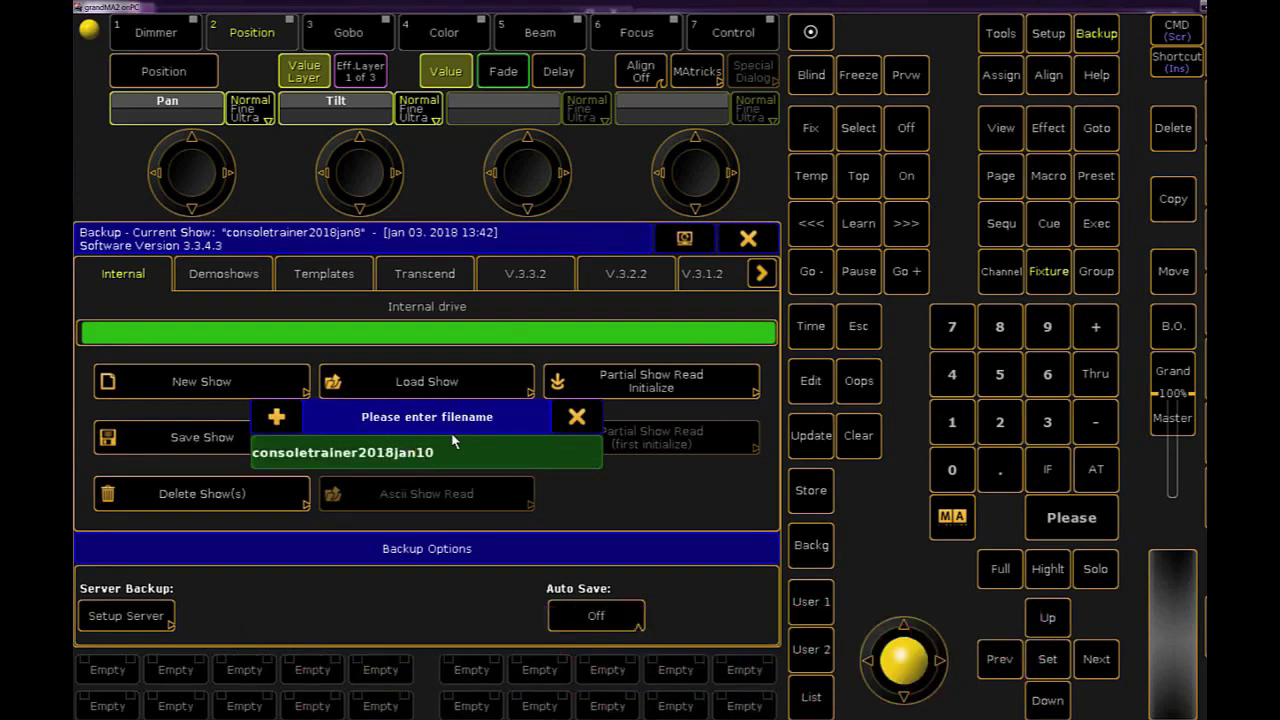
key("Return")
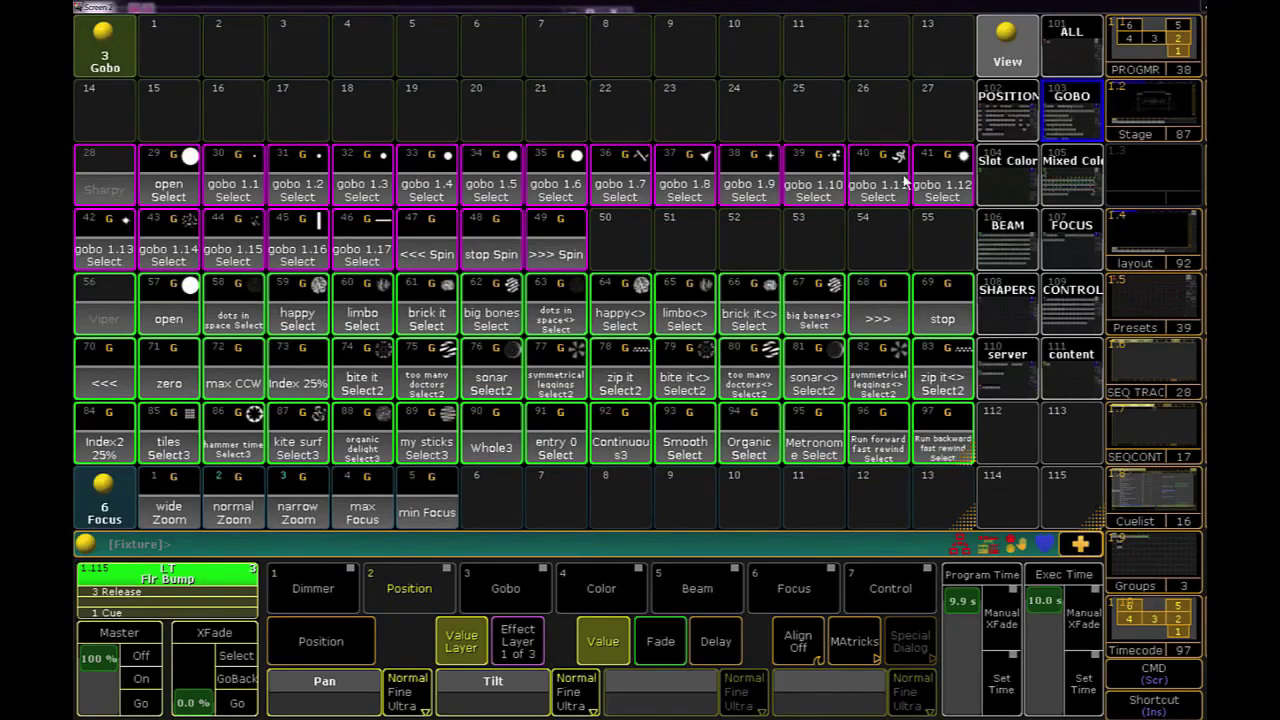
Step: Look over the position presets, the active fixtures' values and the sharpy layer in the Patch & Fixture Schedule
left_click(1006, 127)
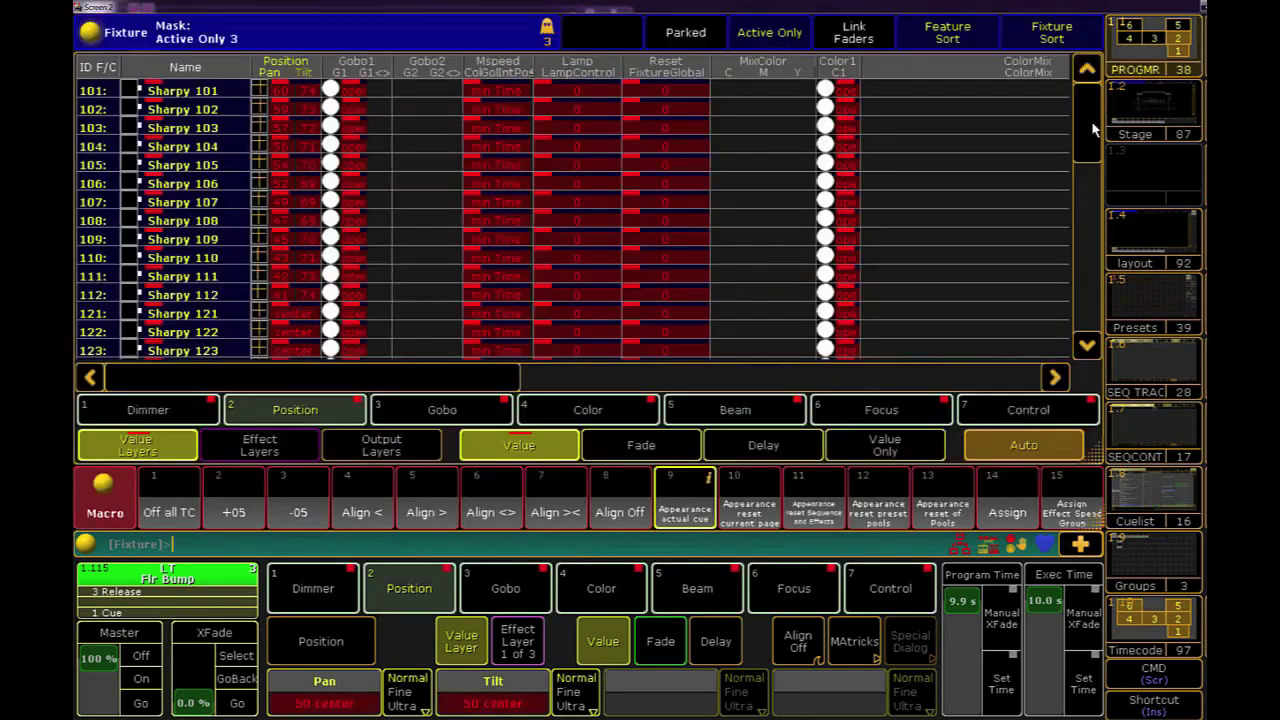
mouse_move(1095, 130)
left_mouse_down()
mouse_move(1080, 335)
mouse_move(1092, 130)
mouse_move(1106, 120)
left_mouse_up()
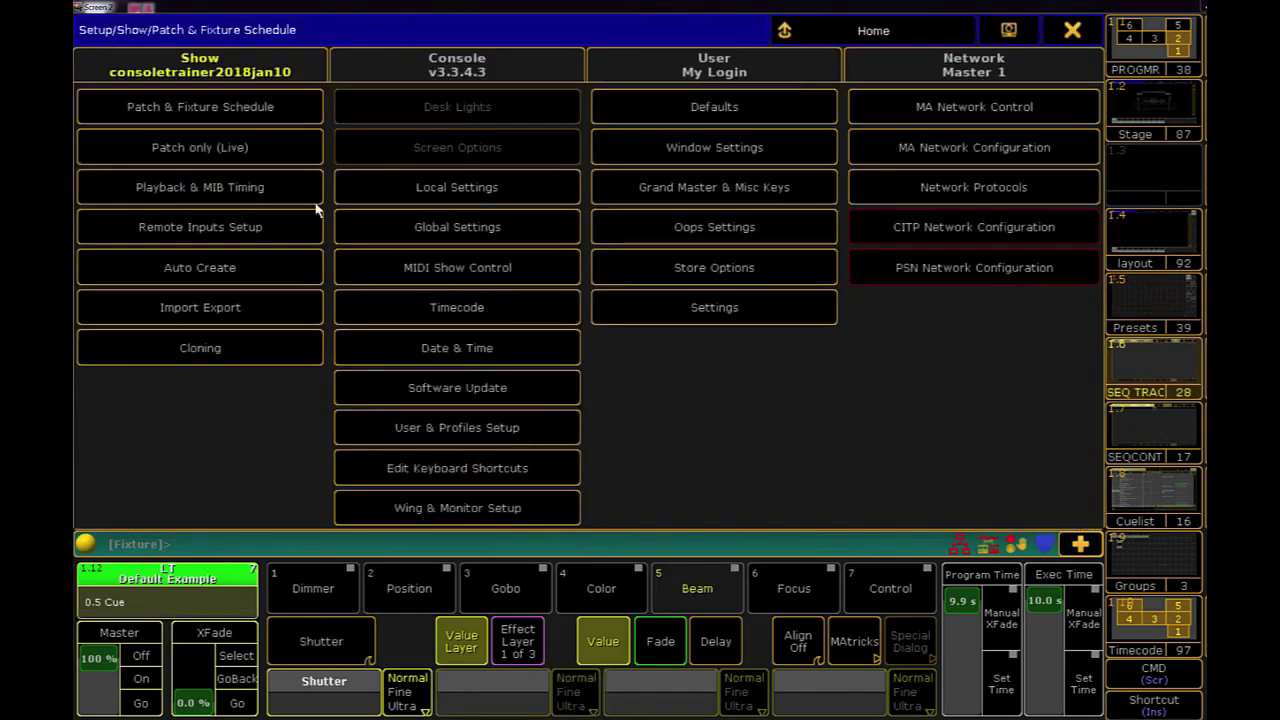
left_click(265, 118)
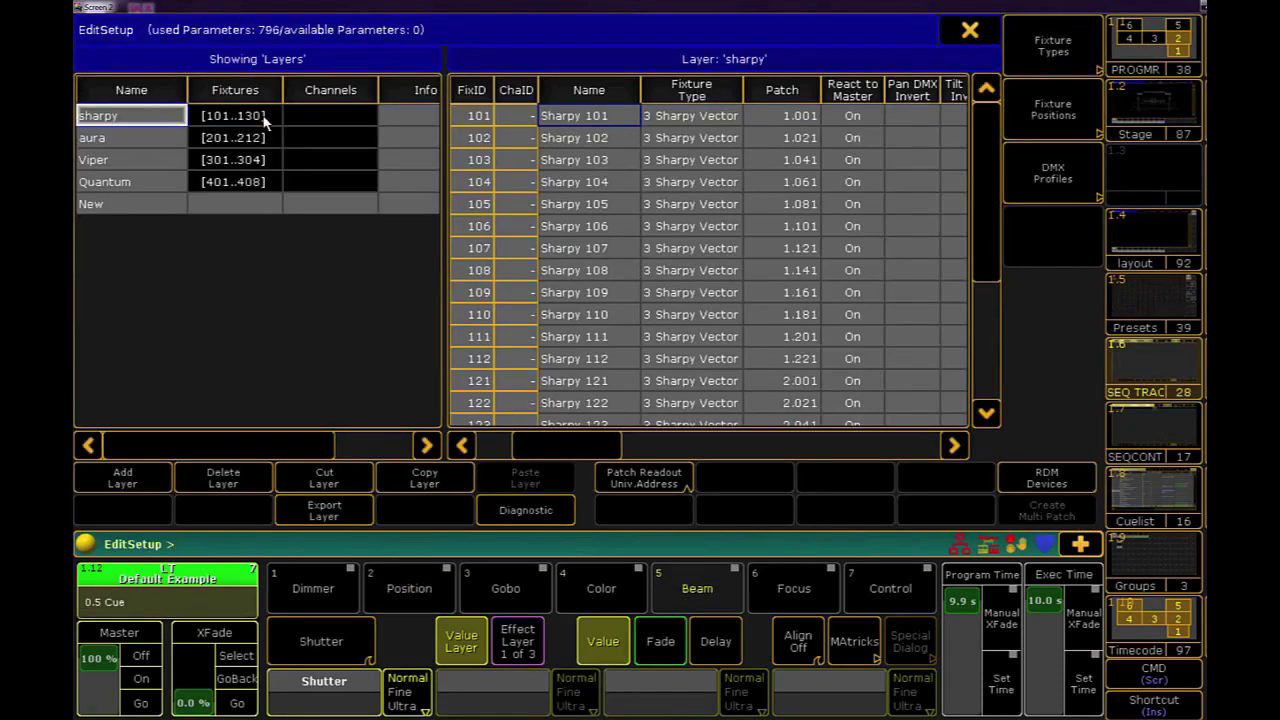
left_click(692, 115)
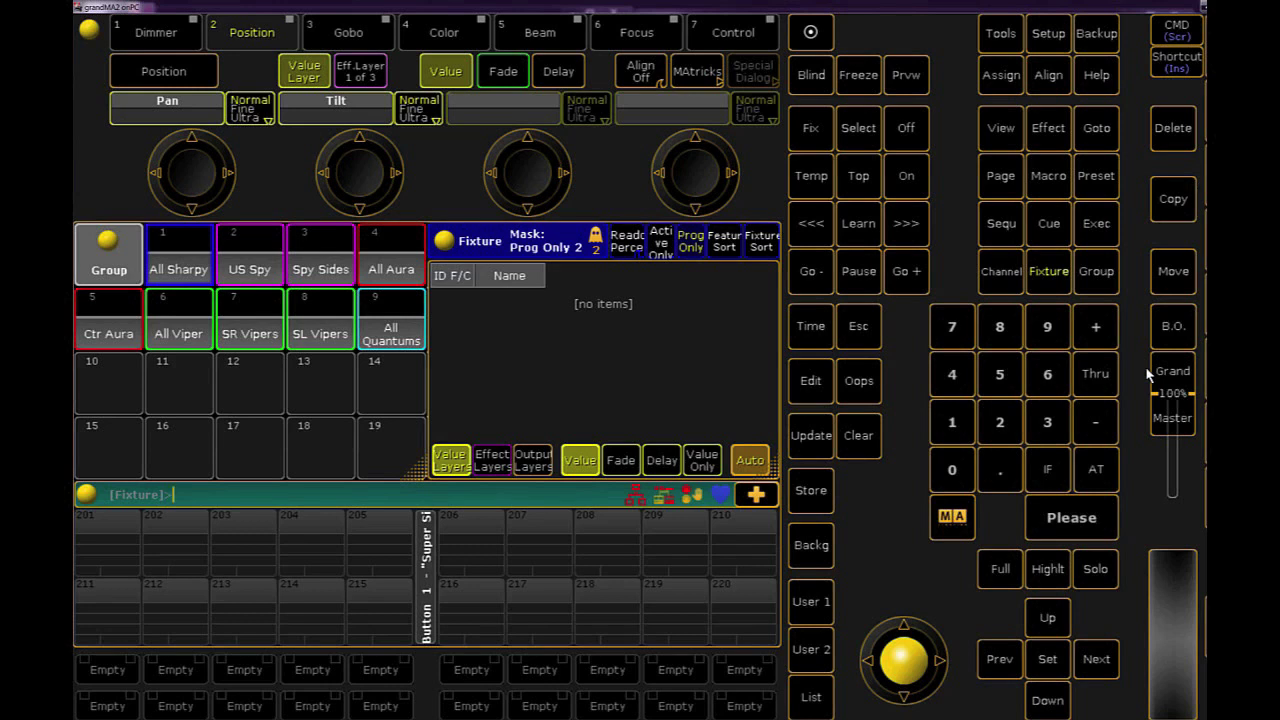
Step: Turn off every running playback with Everything Off
left_click(912, 145)
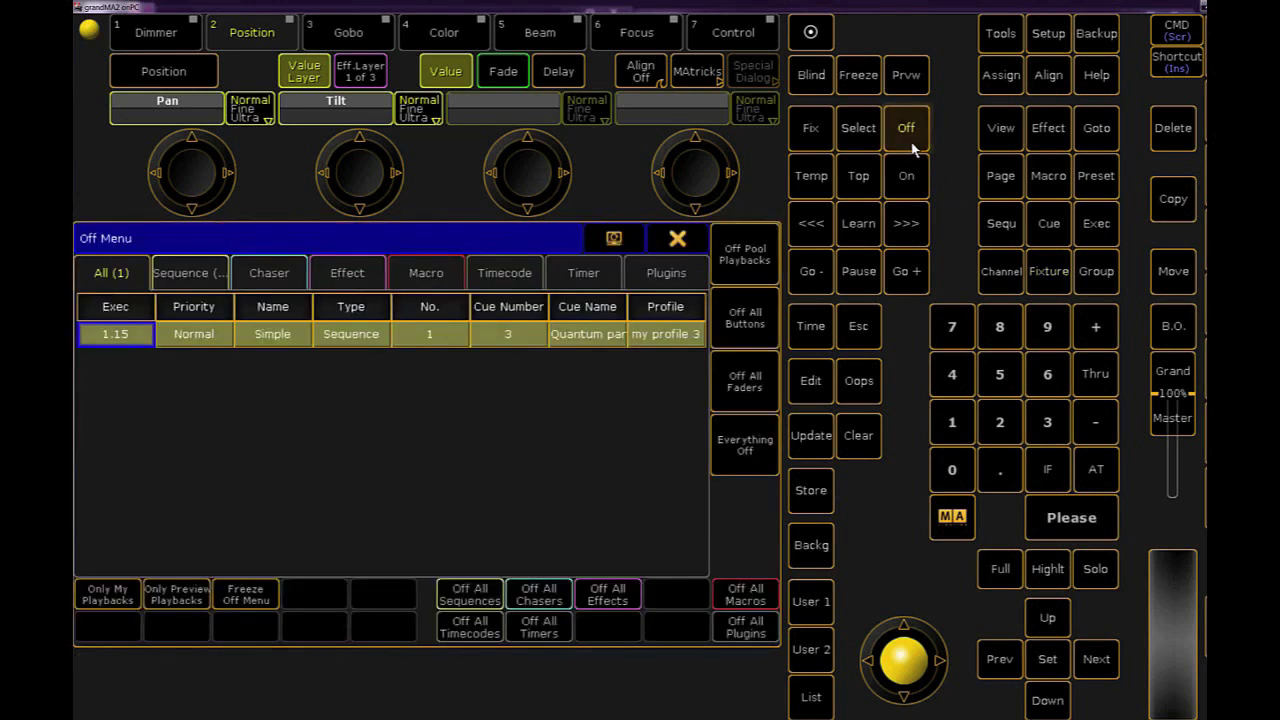
left_click(750, 462)
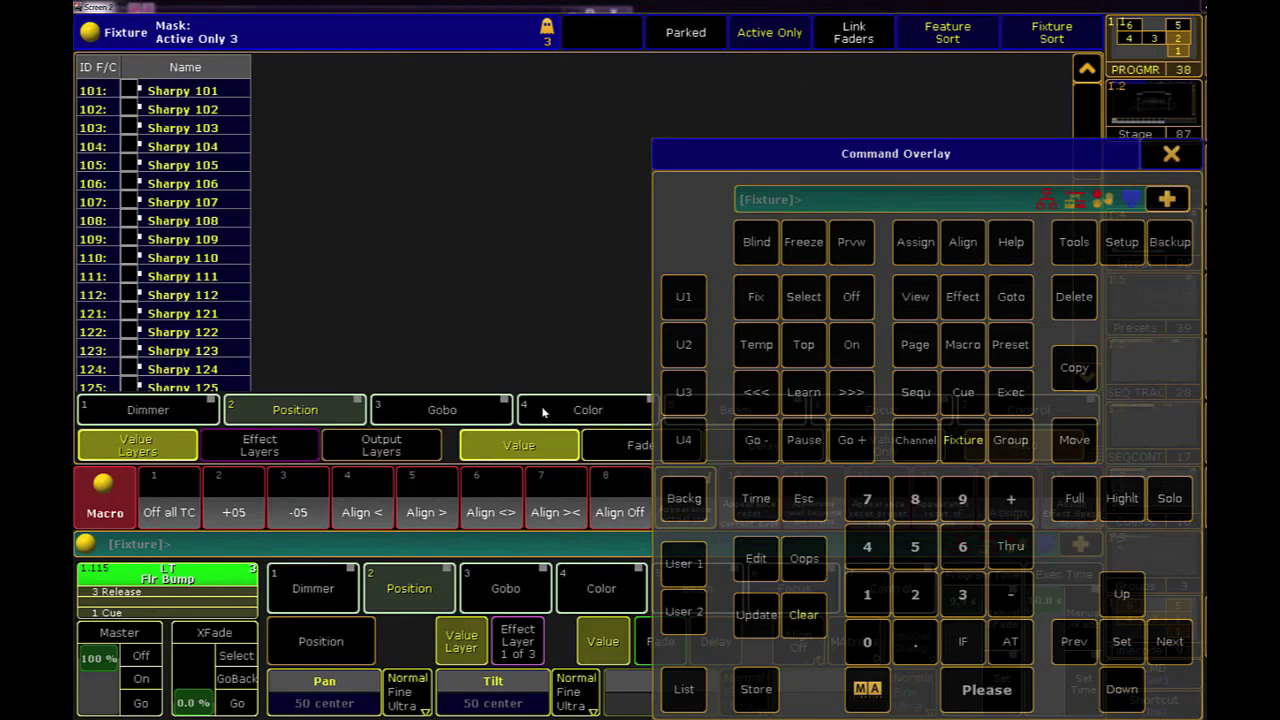
Step: Activate all attributes of the selected fixtures in the programmer and check the fixture sheet for parked fixtures
left_click(998, 693)
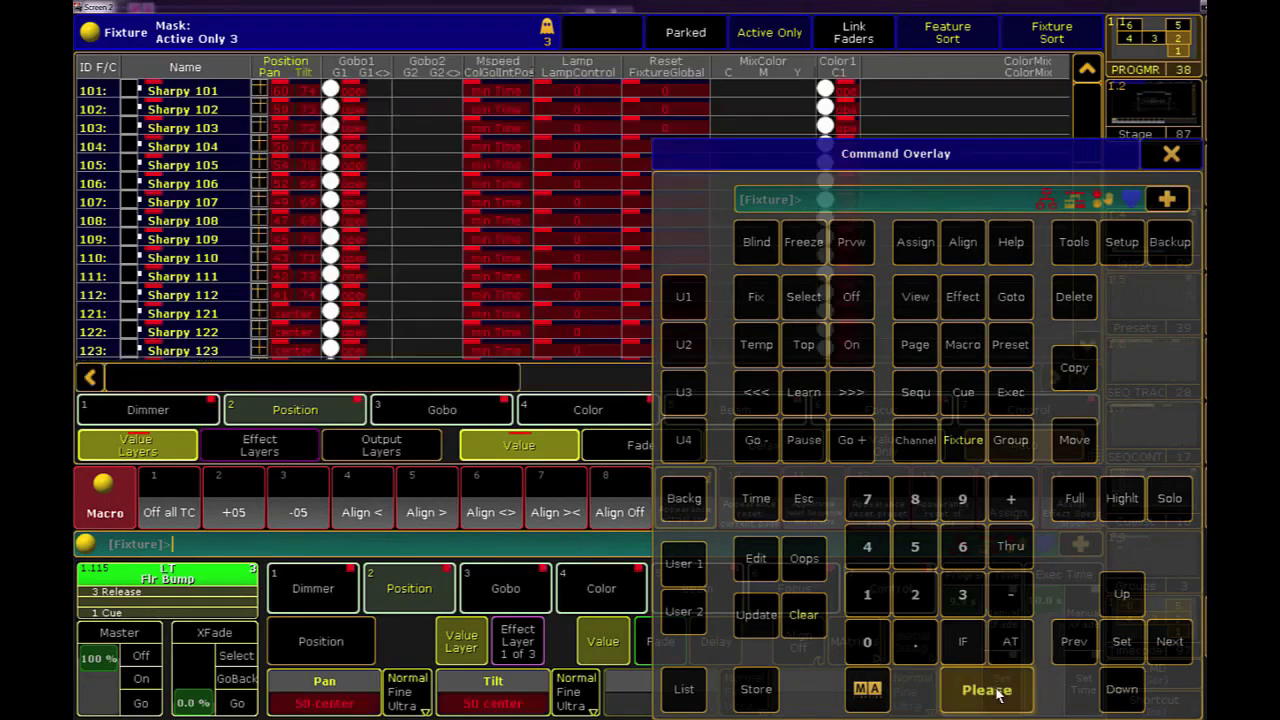
left_click(1171, 154)
mouse_move(1092, 128)
left_mouse_down()
mouse_move(1081, 273)
mouse_move(1088, 130)
mouse_move(1095, 112)
mouse_move(1108, 120)
left_mouse_up()
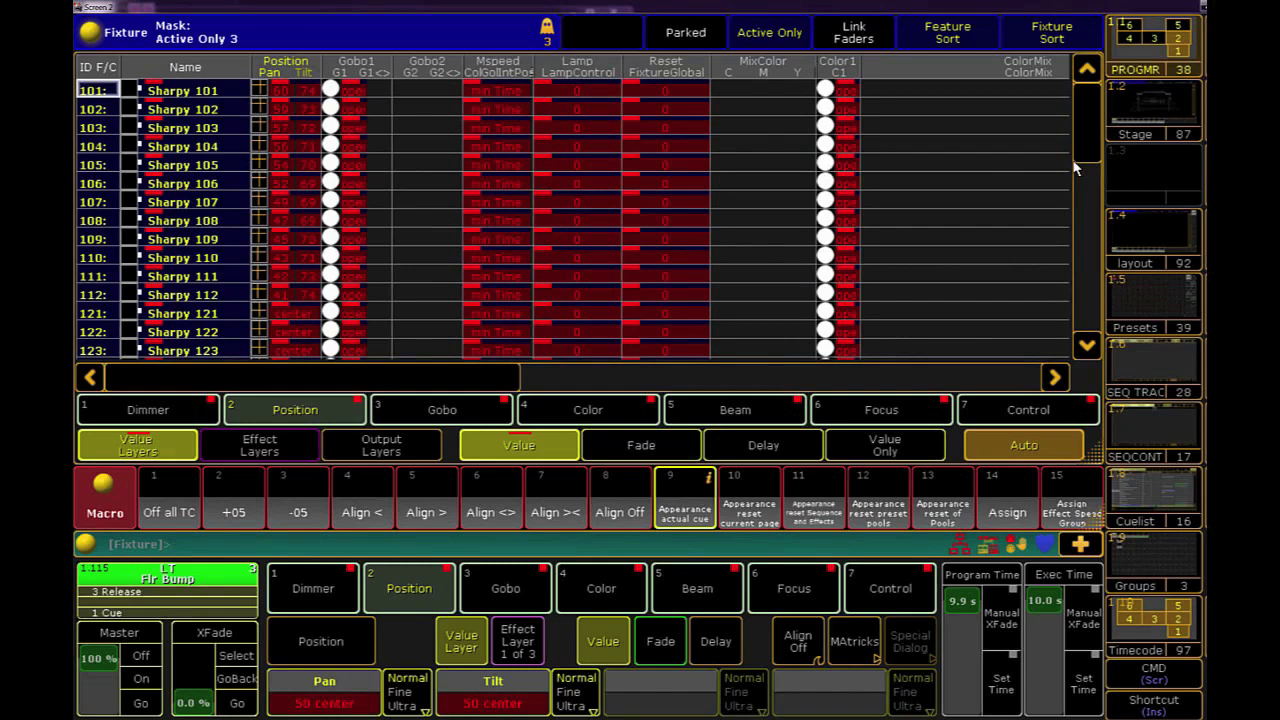
left_click(702, 36)
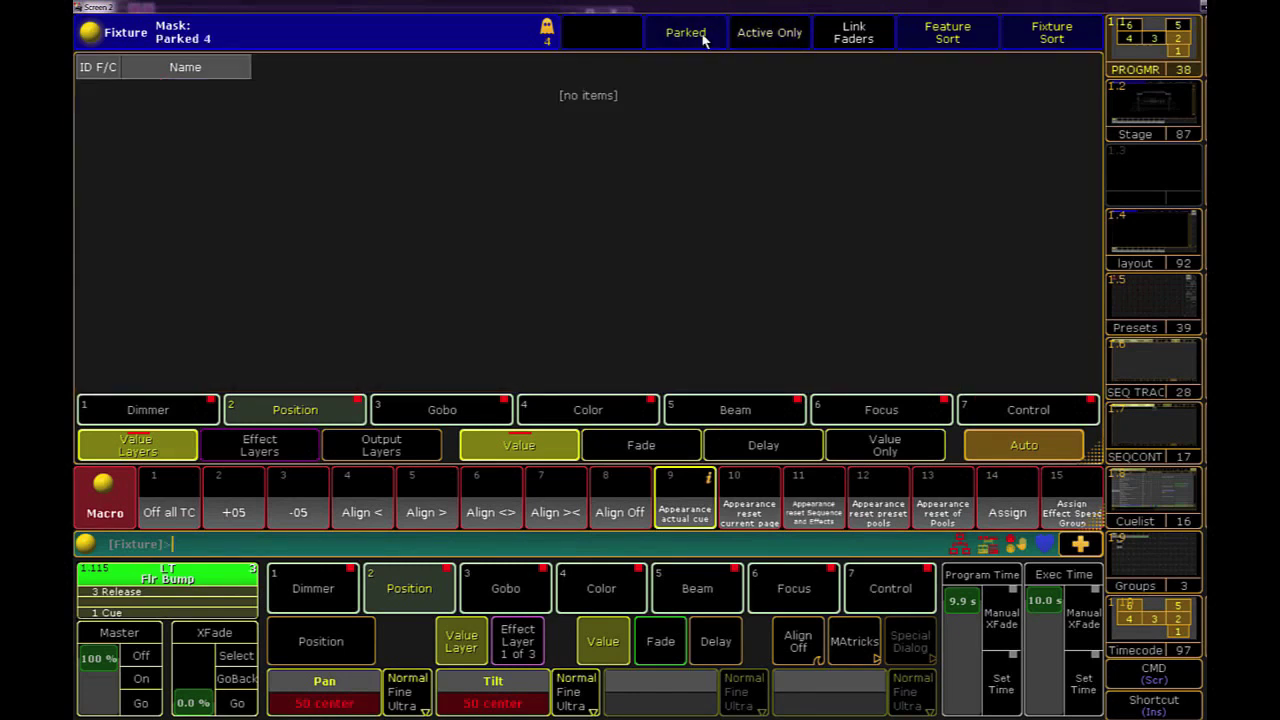
left_click(797, 36)
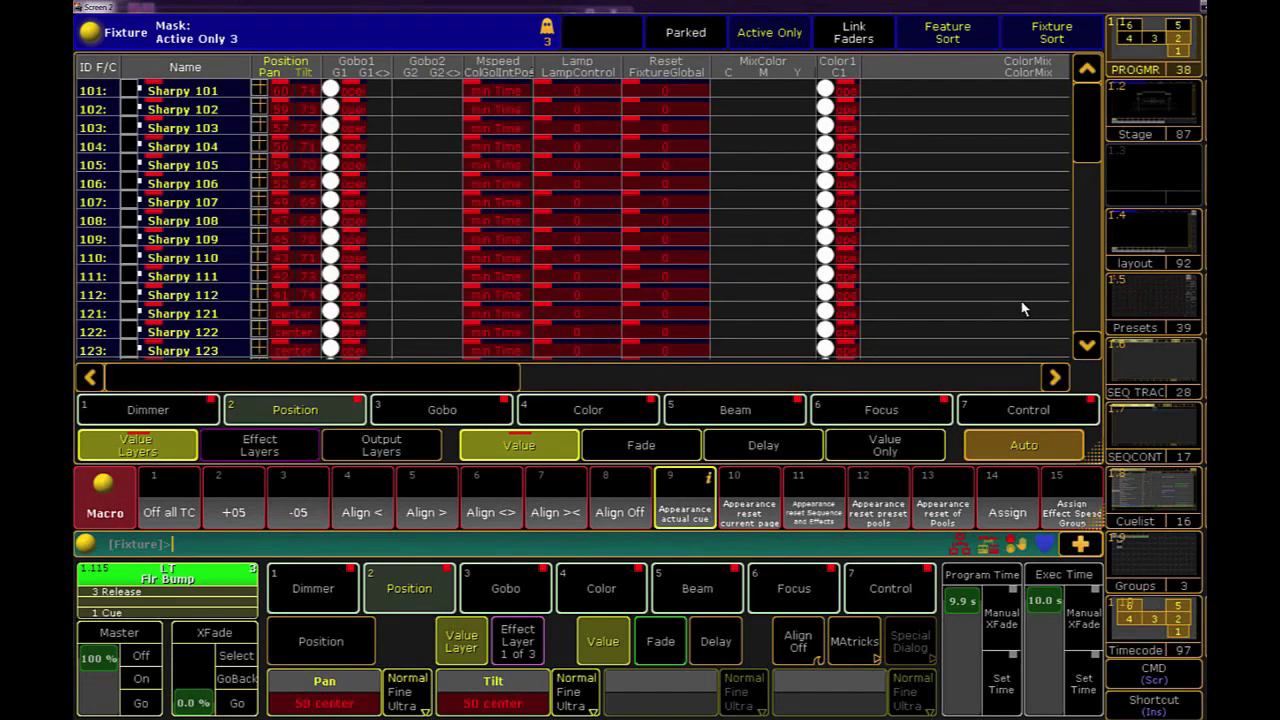
Step: Store the active programmer values as preset 2 in the All preset pool
left_click(1147, 316)
left_click(1067, 60)
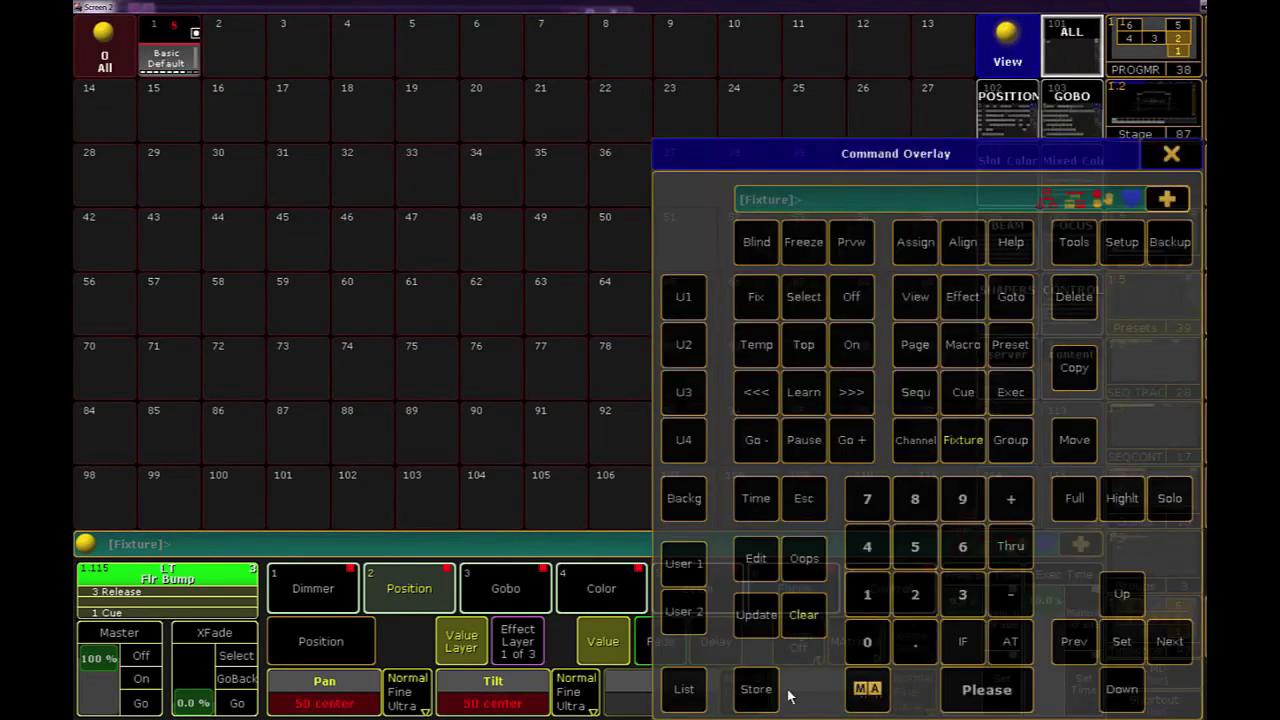
left_click(757, 689)
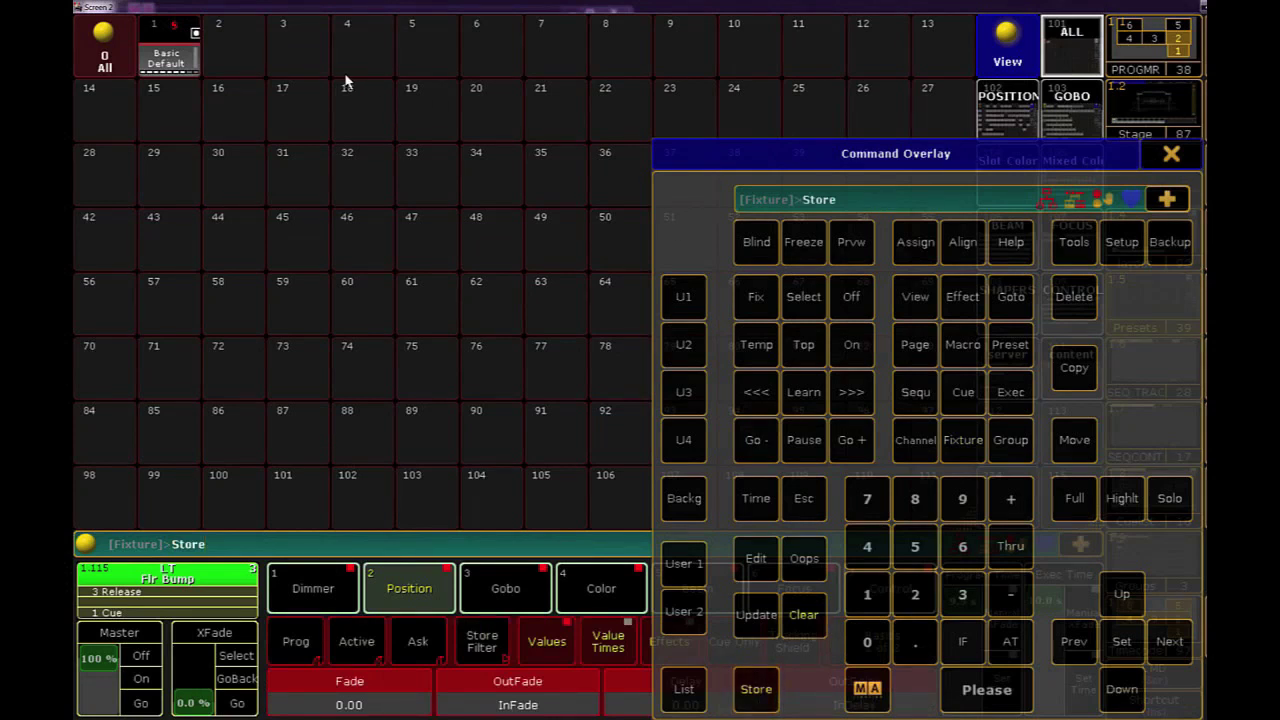
left_click(232, 50)
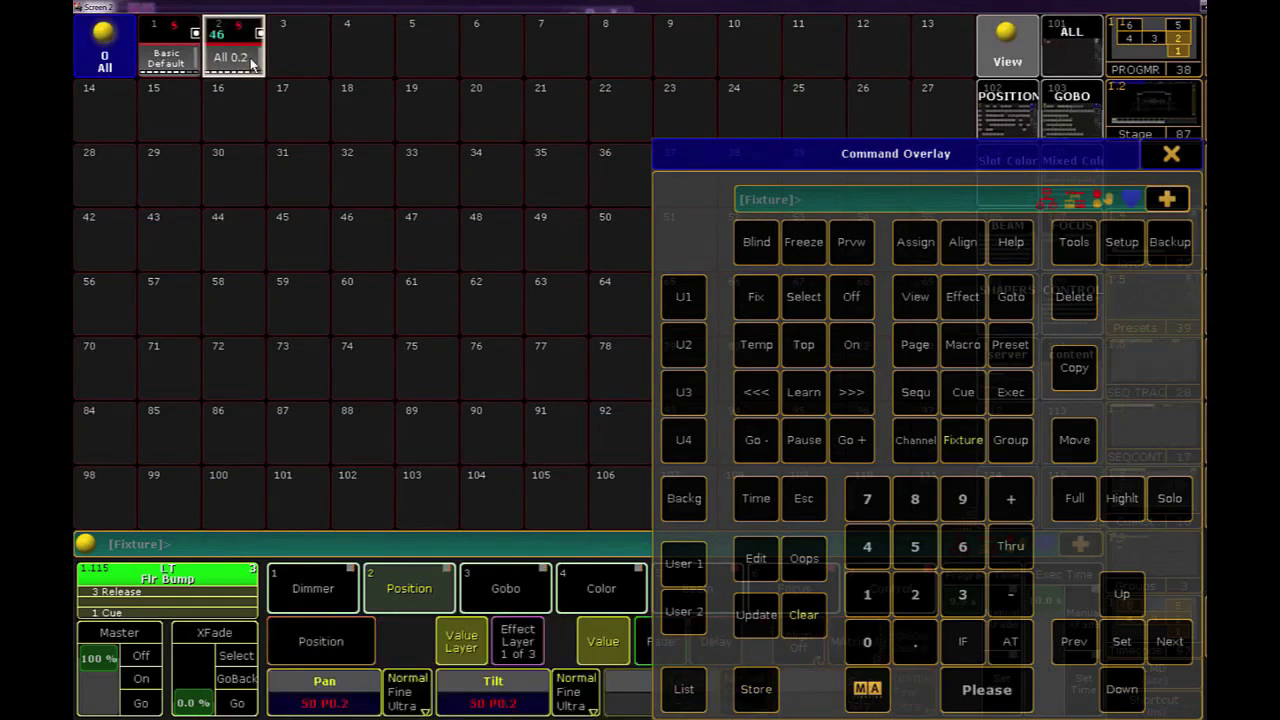
Step: Label preset 2 in the All pool "Default Values" and clear the programmer
left_click(246, 56)
type("De")
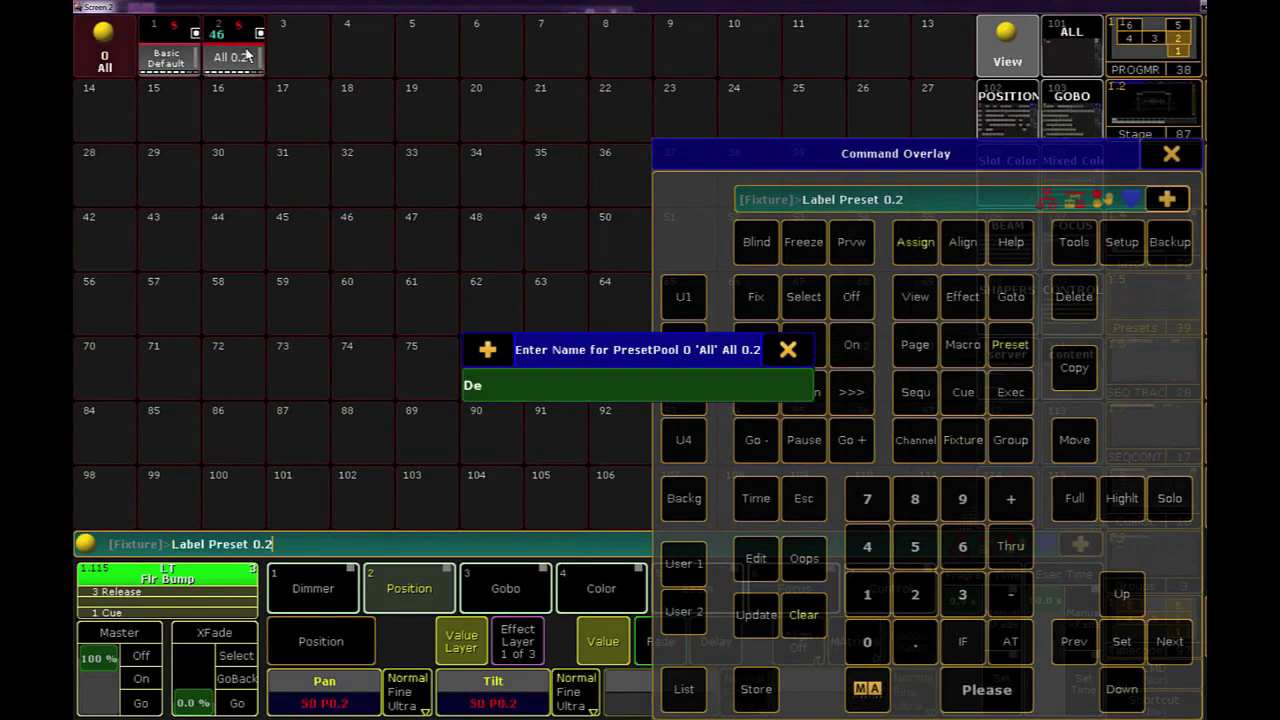
type("fault Values")
key("Return")
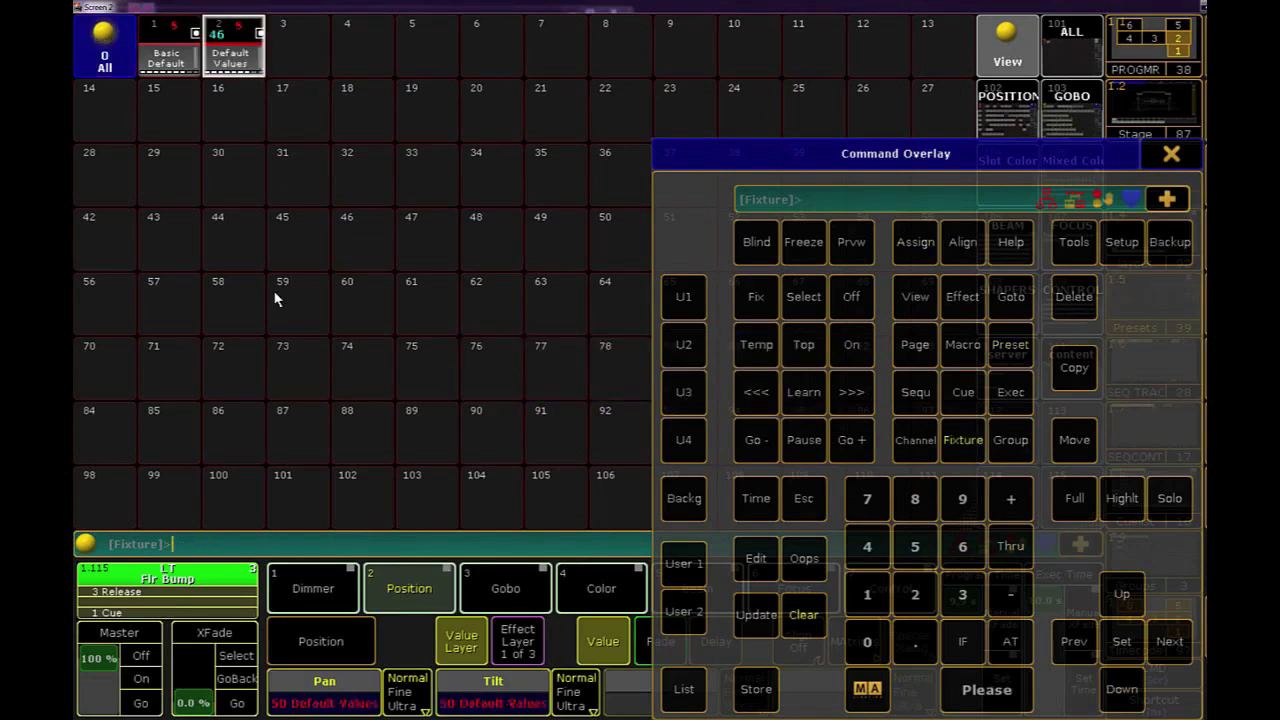
left_click(797, 625)
left_click(1170, 158)
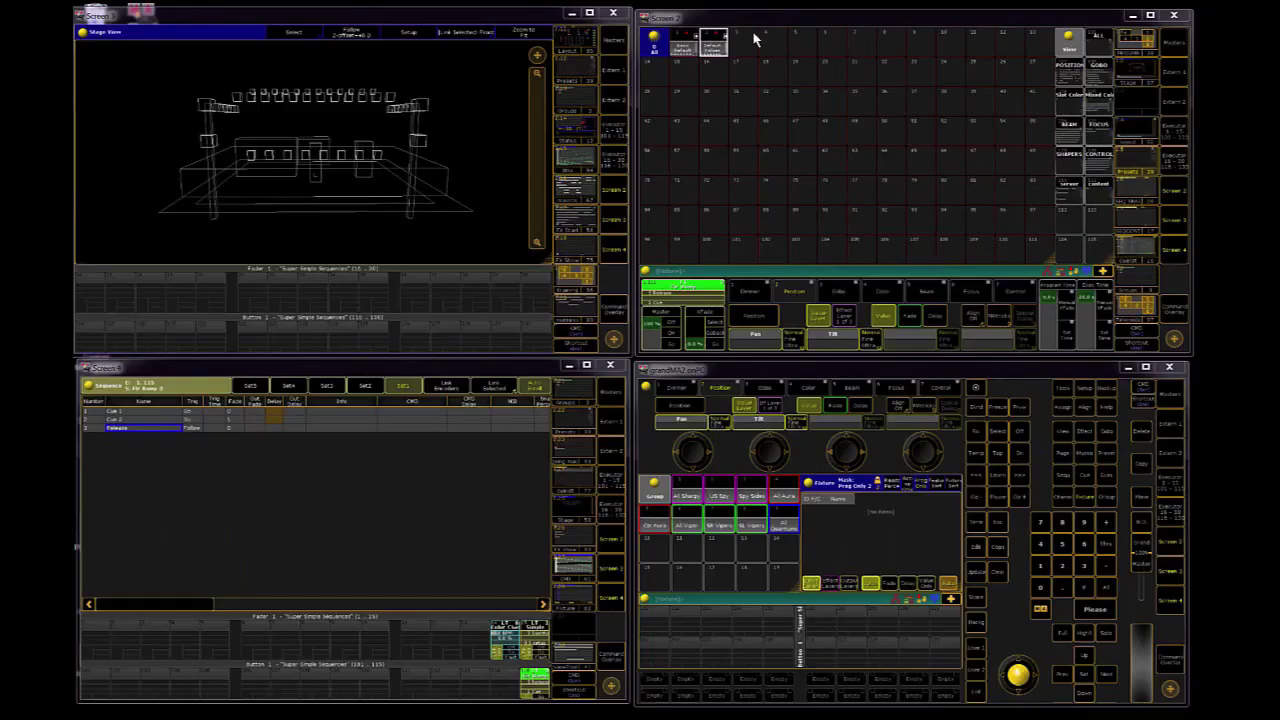
Step: Store the fixtures at the Default Values preset as cue 0.5 on executor 12 and clear the programmer
left_click(232, 52)
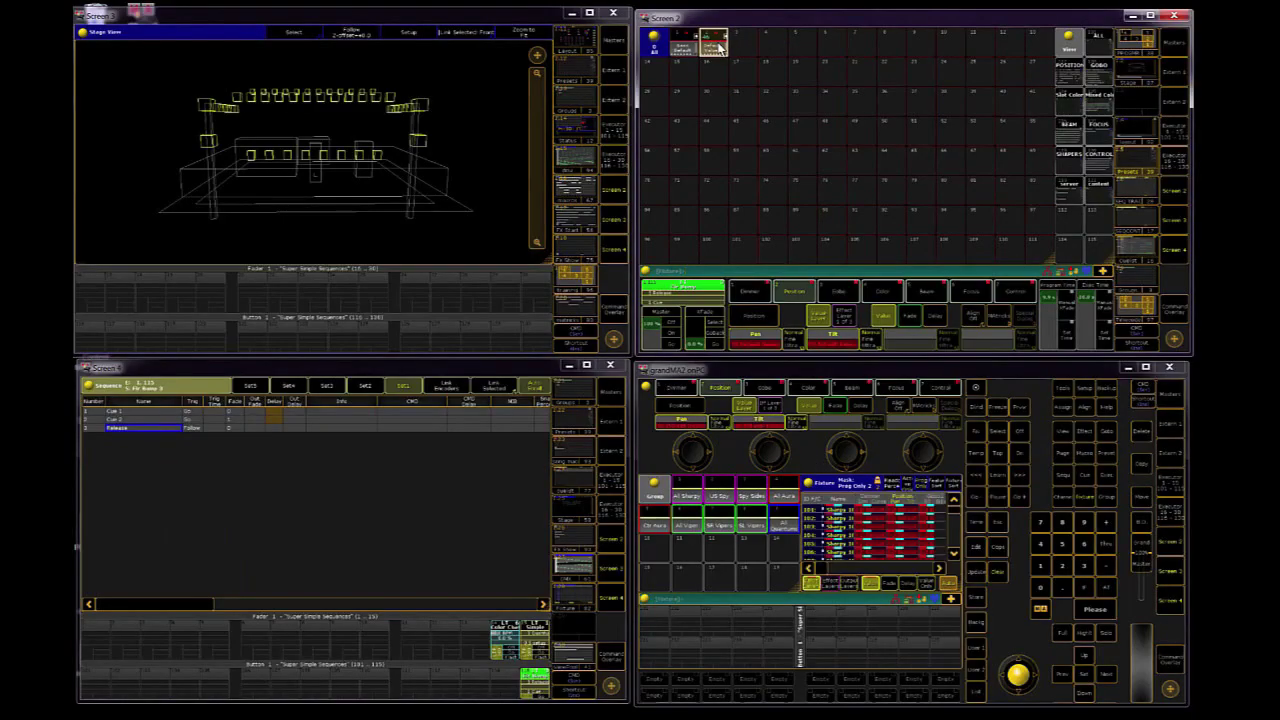
left_click(975, 597)
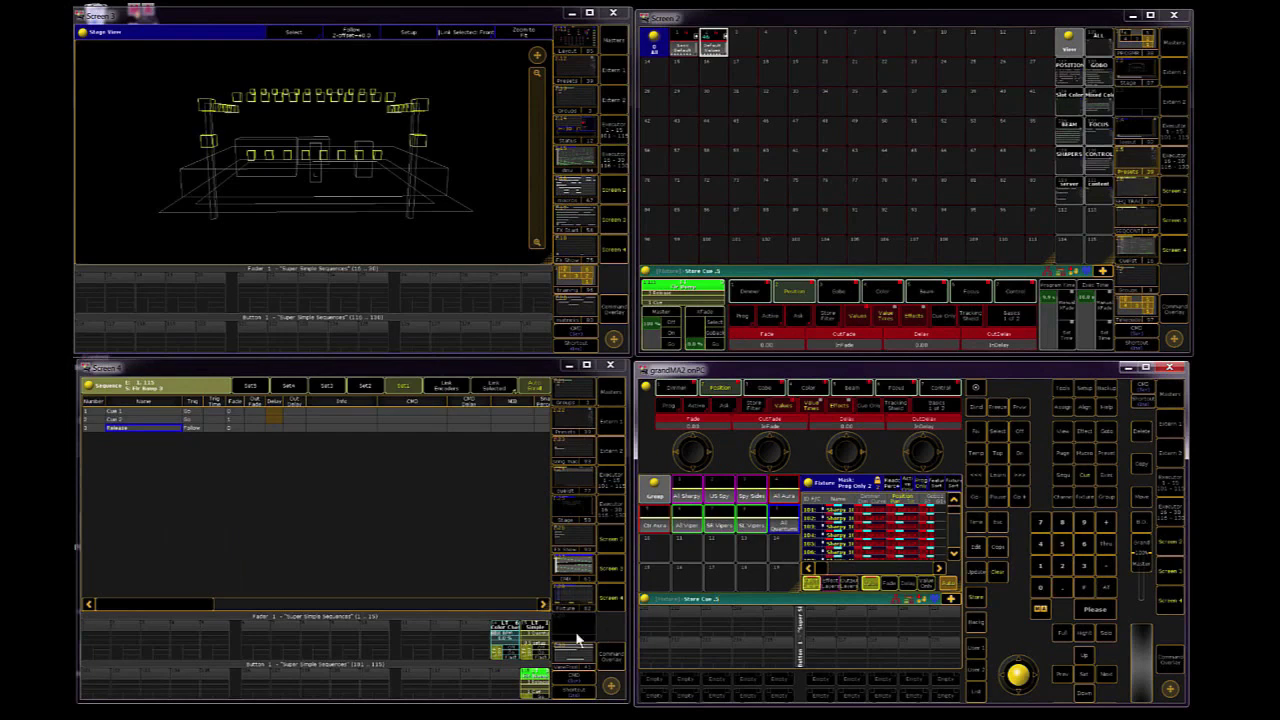
left_click(445, 634)
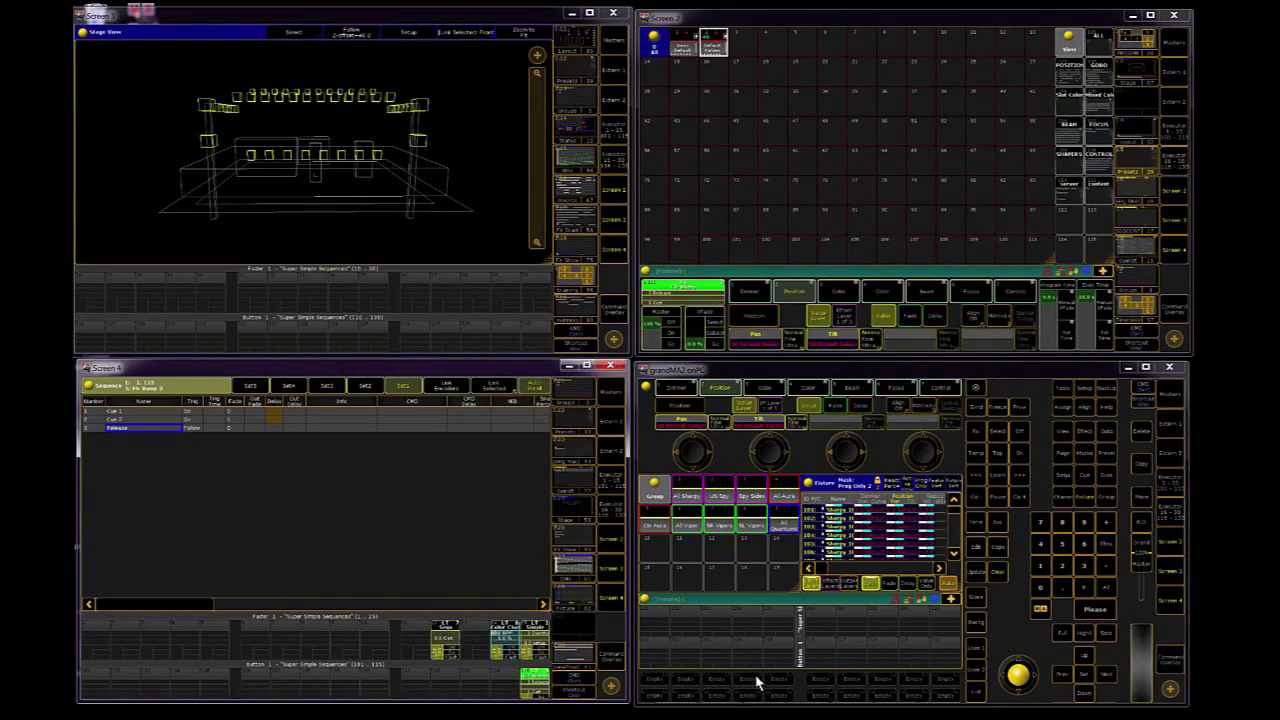
left_click(997, 574)
left_click(997, 576)
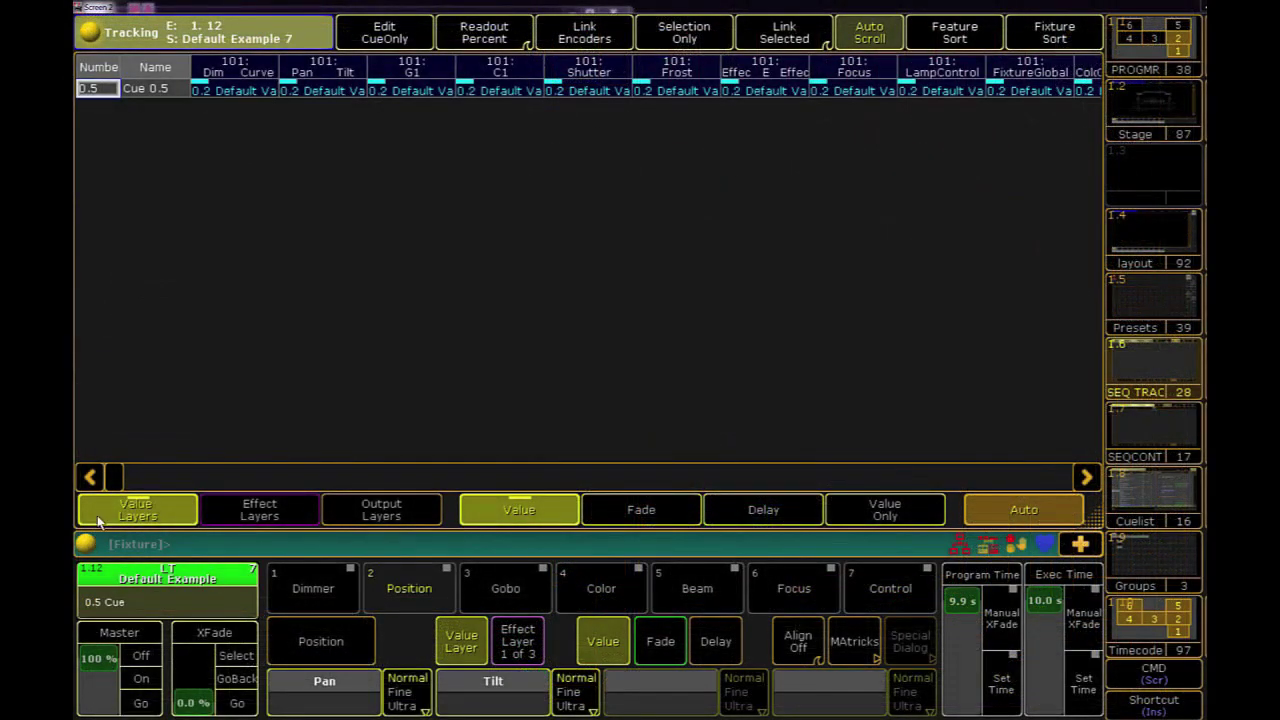
Step: Examine the Default Example tracking sheet across the fixtures for references to the Default Values preset
left_click_drag(116, 478, 798, 566)
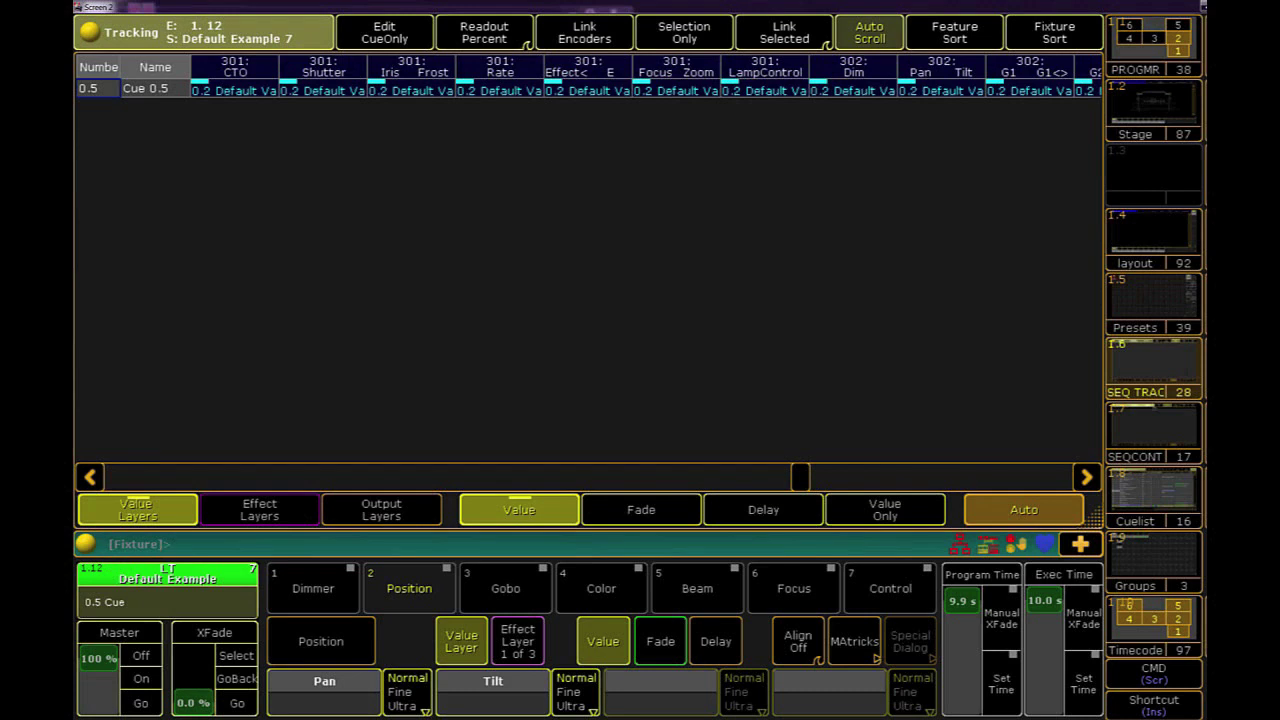
left_click(1167, 162)
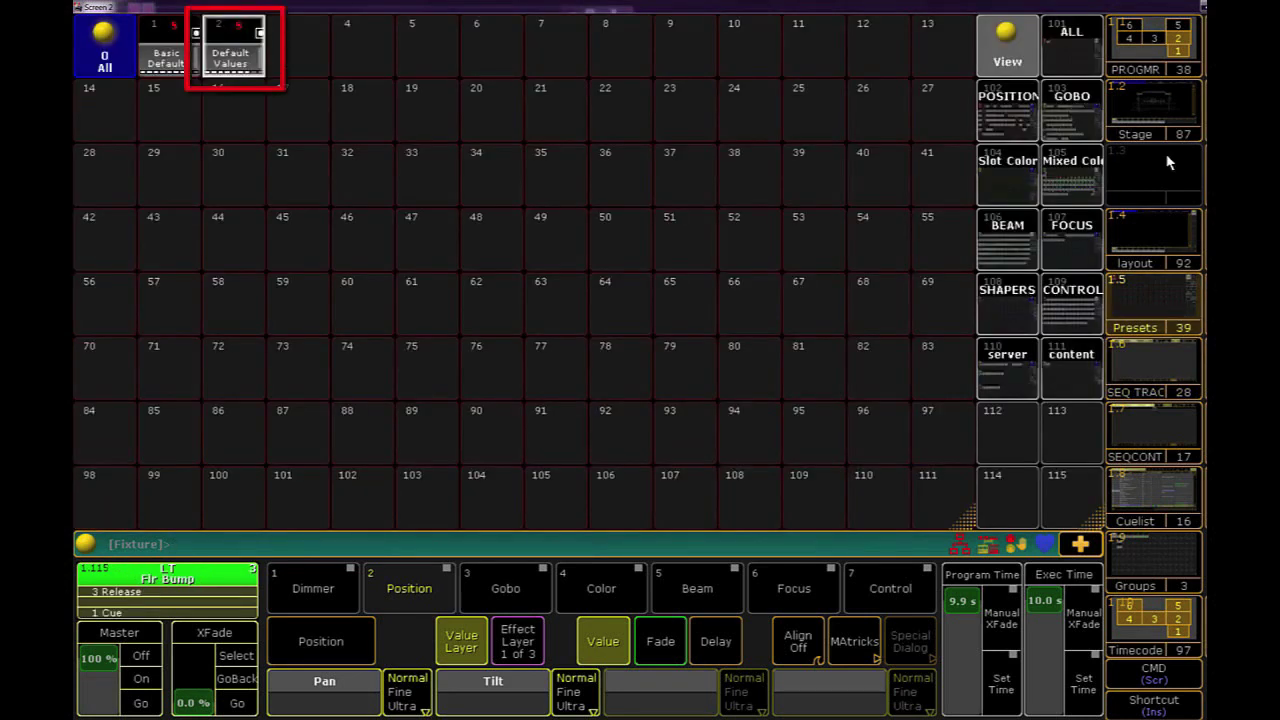